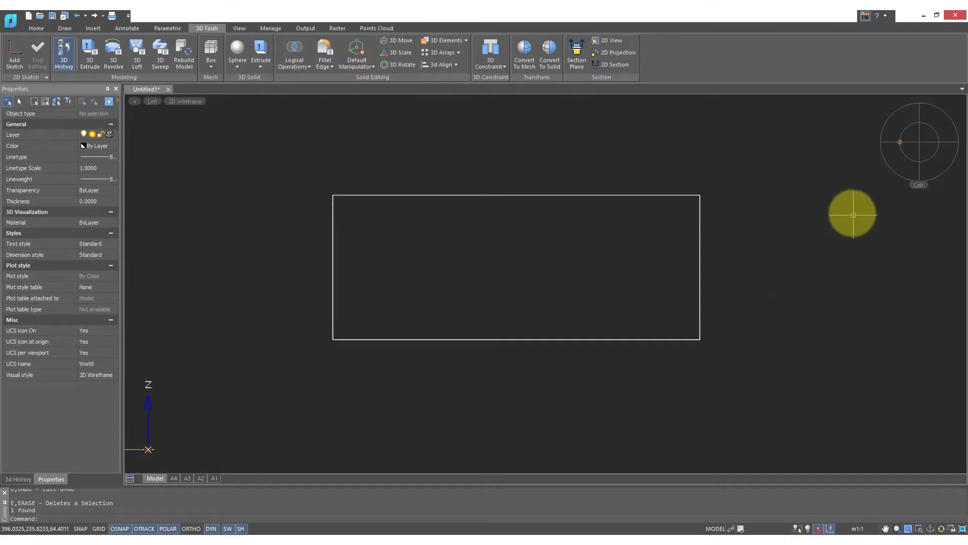
- Turn the view to the Top NW isometric angle and apply the Gouraud shaded with edges style
{"action": "left_click", "coordinate": [912, 133]}
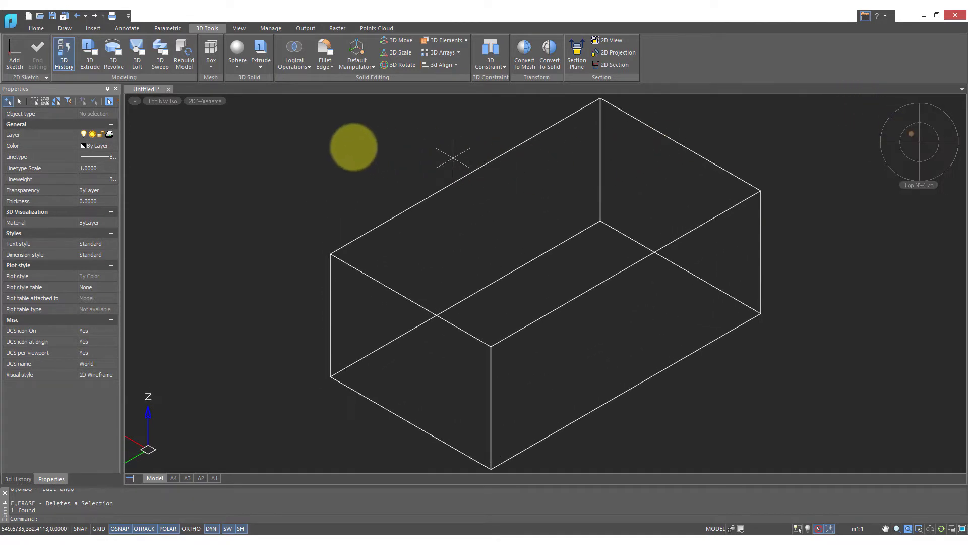
{"action": "left_click", "coordinate": [217, 100]}
{"action": "left_click", "coordinate": [244, 175]}
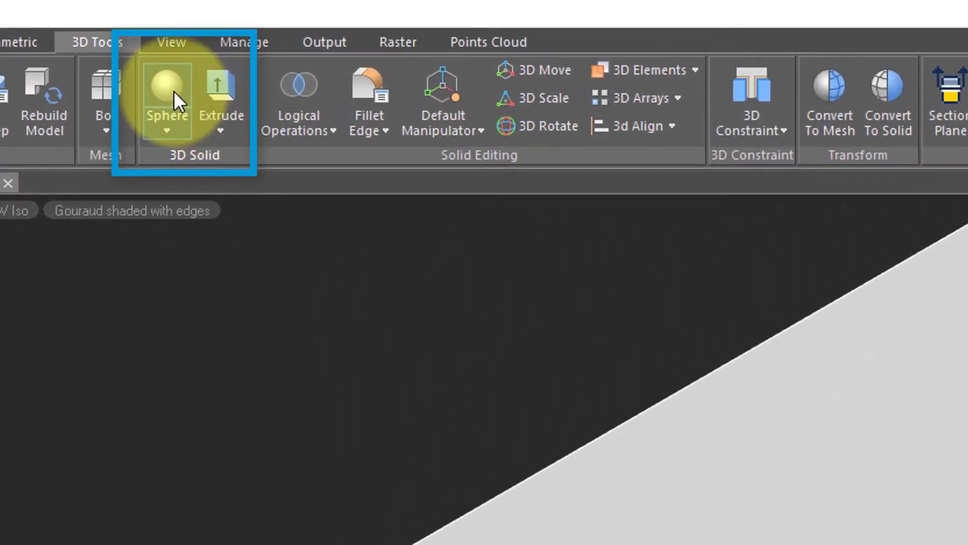
- Draw a sphere centred at the box's front corner so it overlaps the box
{"action": "left_click", "coordinate": [174, 91]}
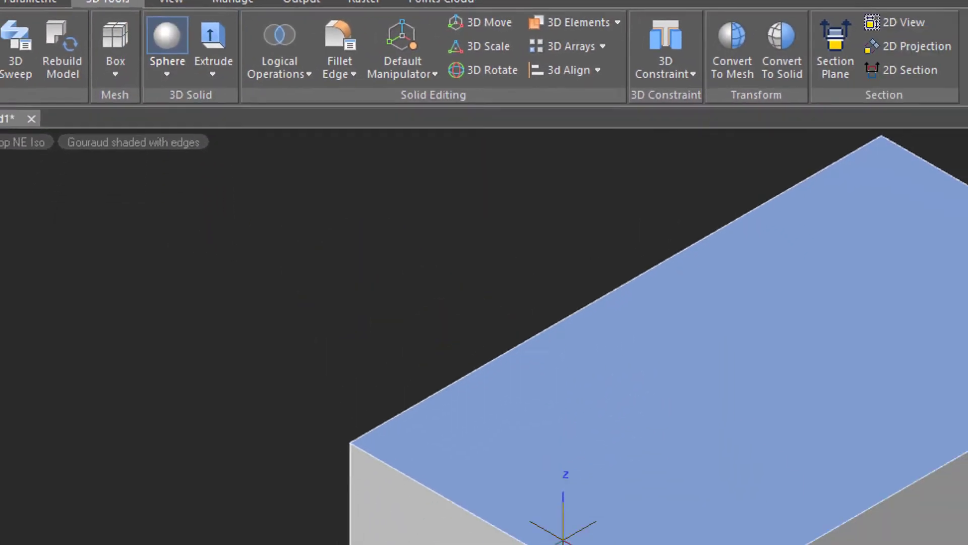
{"action": "left_click", "coordinate": [503, 340]}
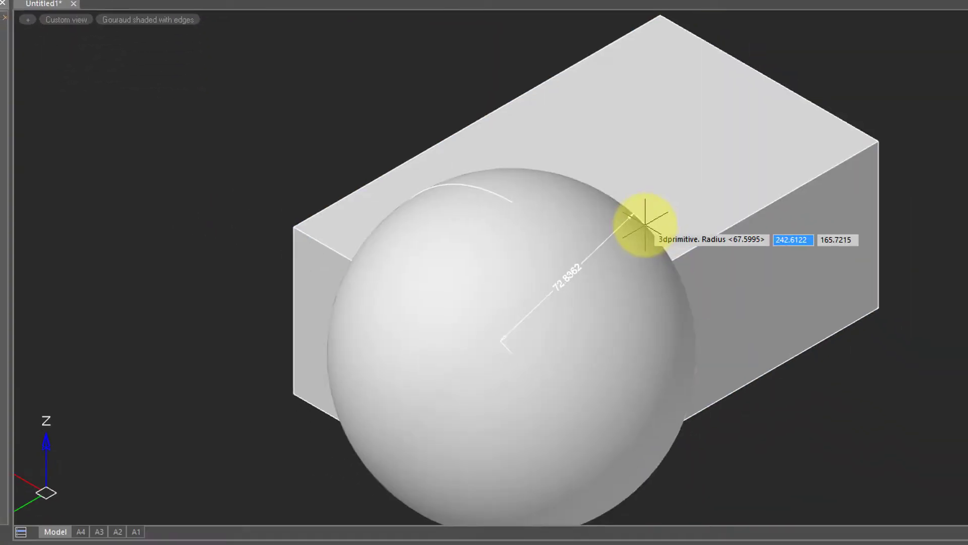
{"action": "left_click", "coordinate": [630, 218]}
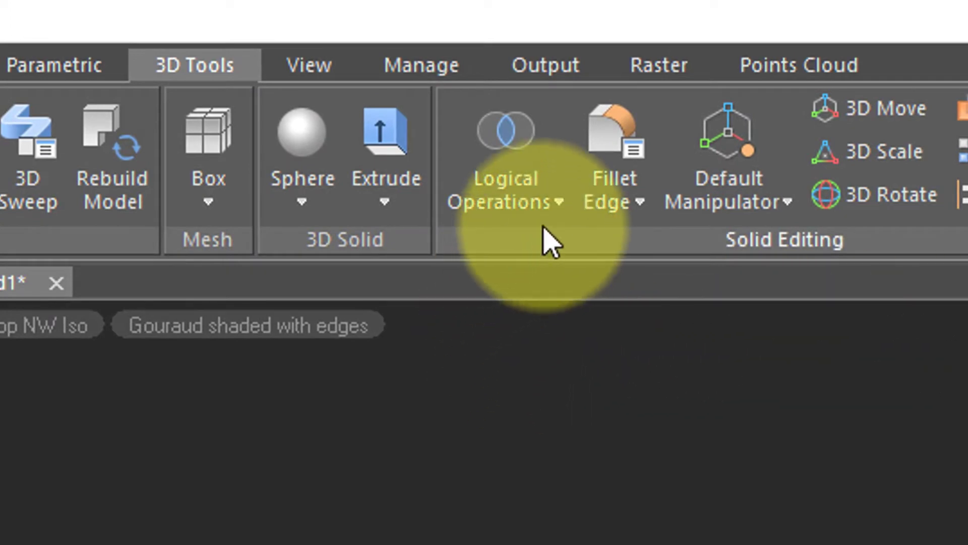
- Apply Logical Operations > Union to the box and the sphere
{"action": "left_click", "coordinate": [554, 204]}
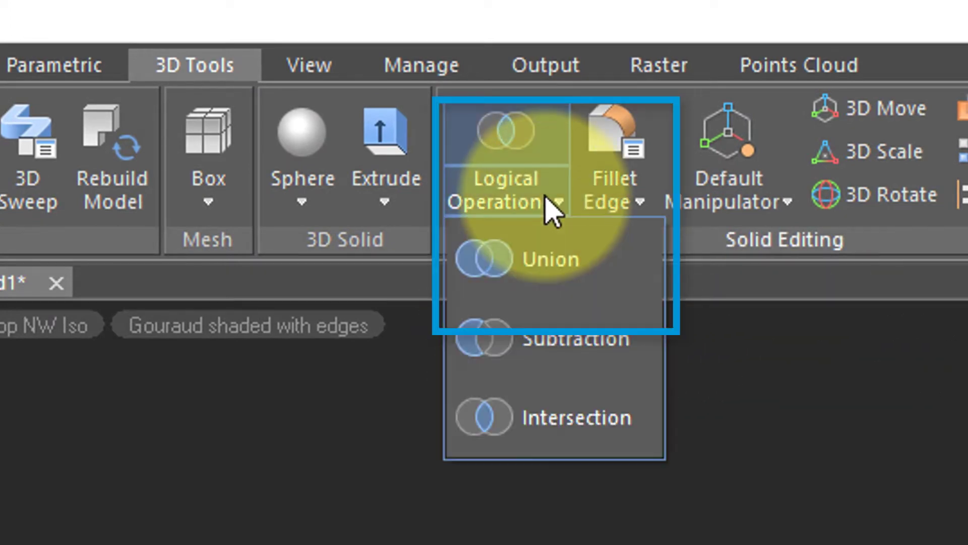
{"action": "left_click", "coordinate": [548, 256]}
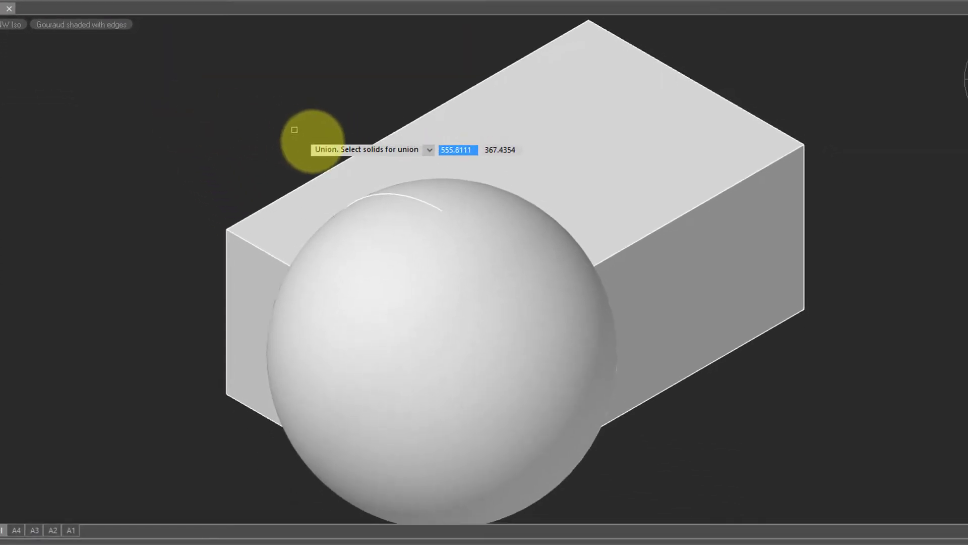
{"action": "left_click", "coordinate": [345, 164]}
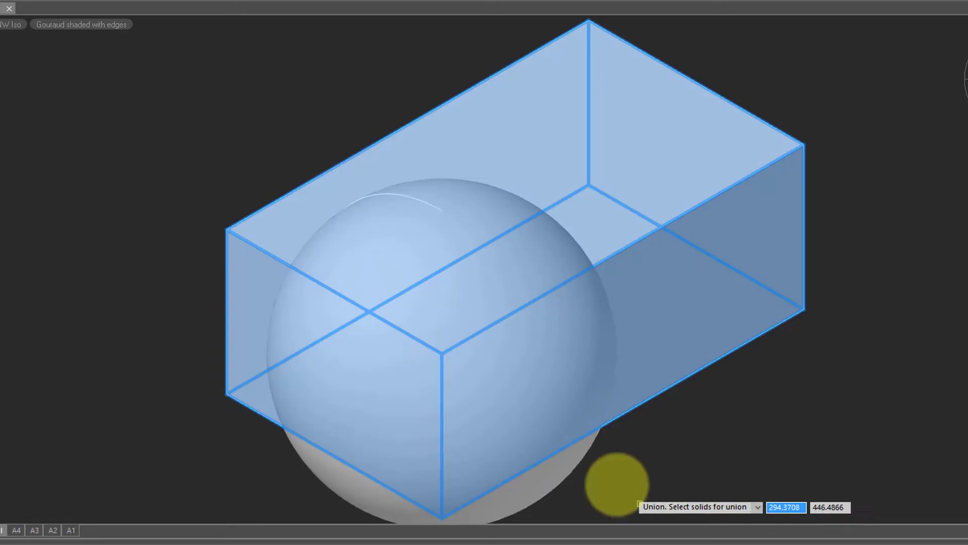
{"action": "left_click", "coordinate": [571, 466]}
{"action": "key", "text": "Return"}
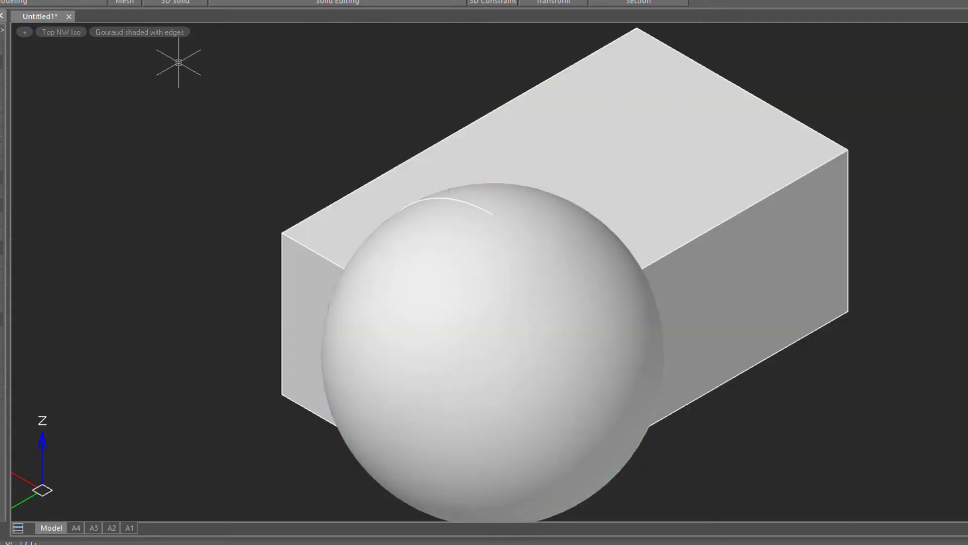
- Choose Subtraction from the Logical Operations list
{"action": "left_click", "coordinate": [246, 0]}
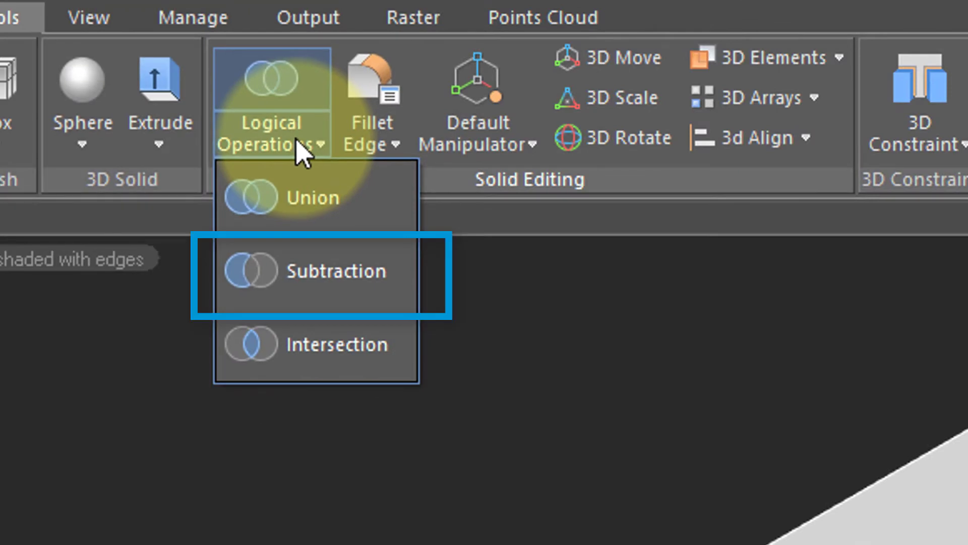
{"action": "left_click", "coordinate": [305, 268]}
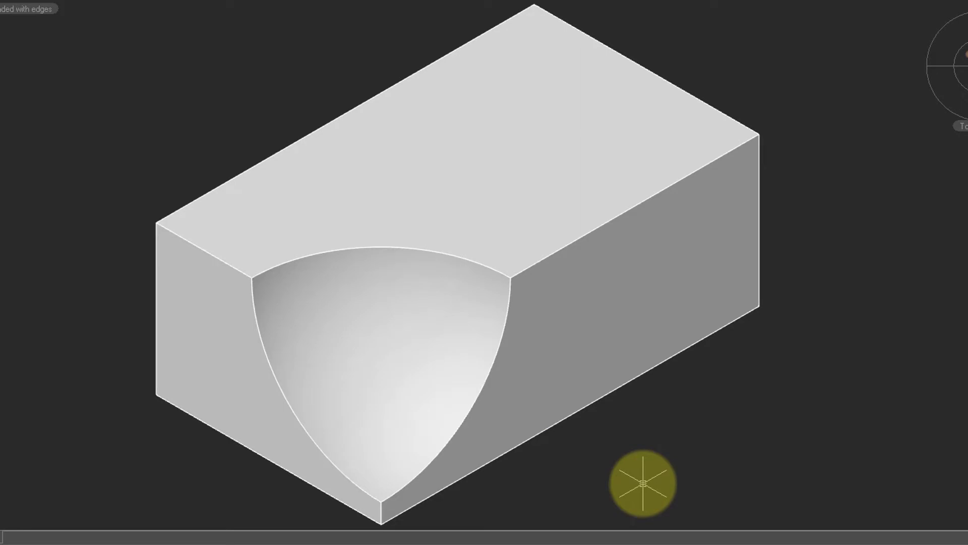
- Undo the subtraction, then intersect the box and sphere into one eighth-sphere solid
{"action": "type", "text": "u"}
{"action": "key", "text": "Return"}
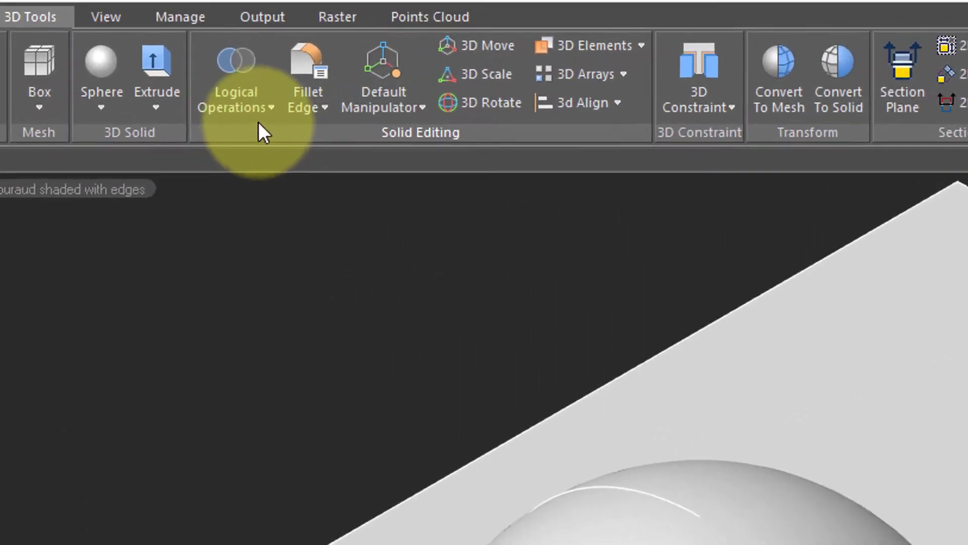
{"action": "left_click", "coordinate": [305, 68]}
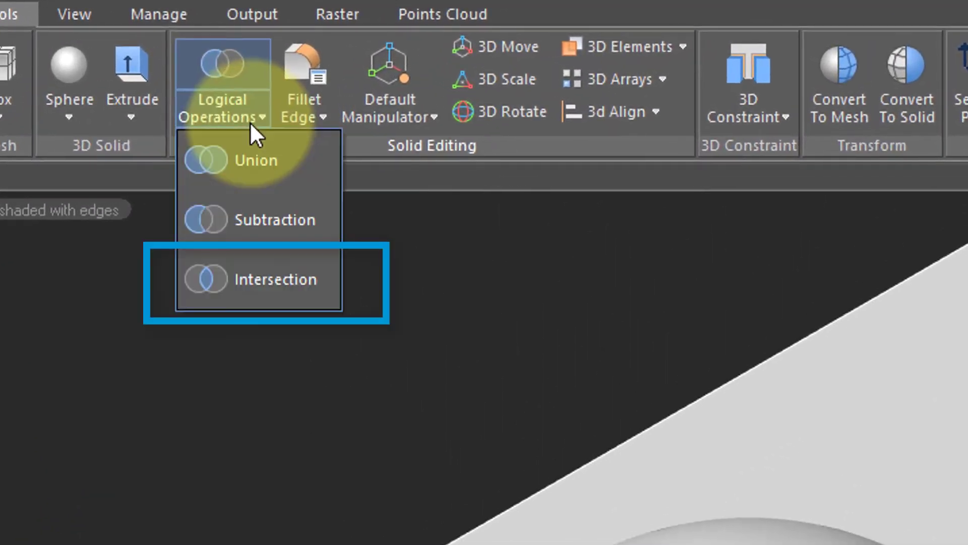
{"action": "left_click", "coordinate": [242, 278]}
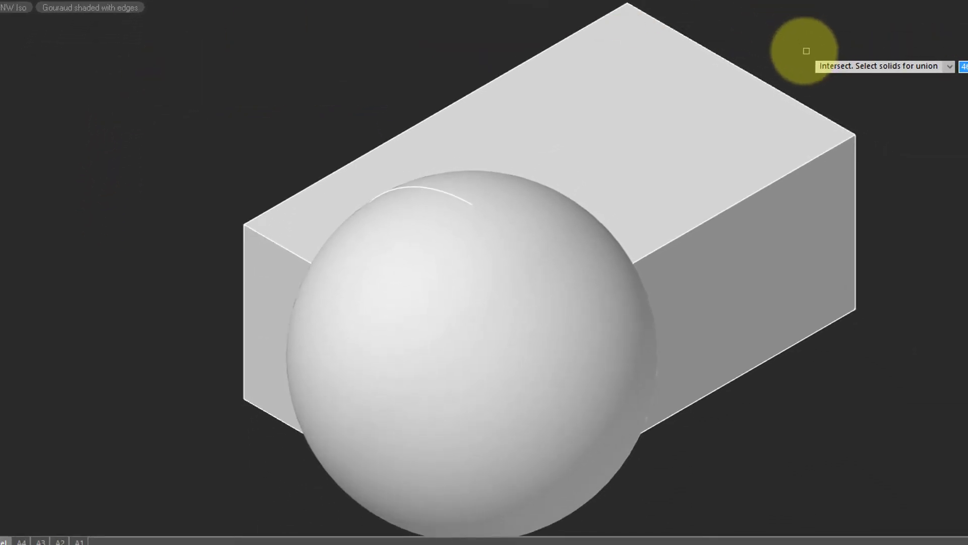
{"action": "left_click", "coordinate": [795, 94]}
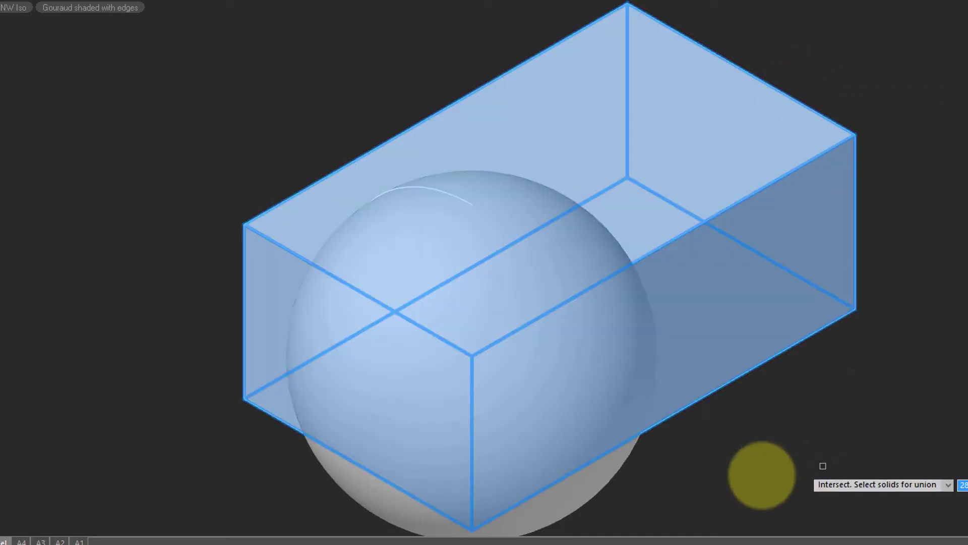
{"action": "left_click", "coordinate": [629, 464]}
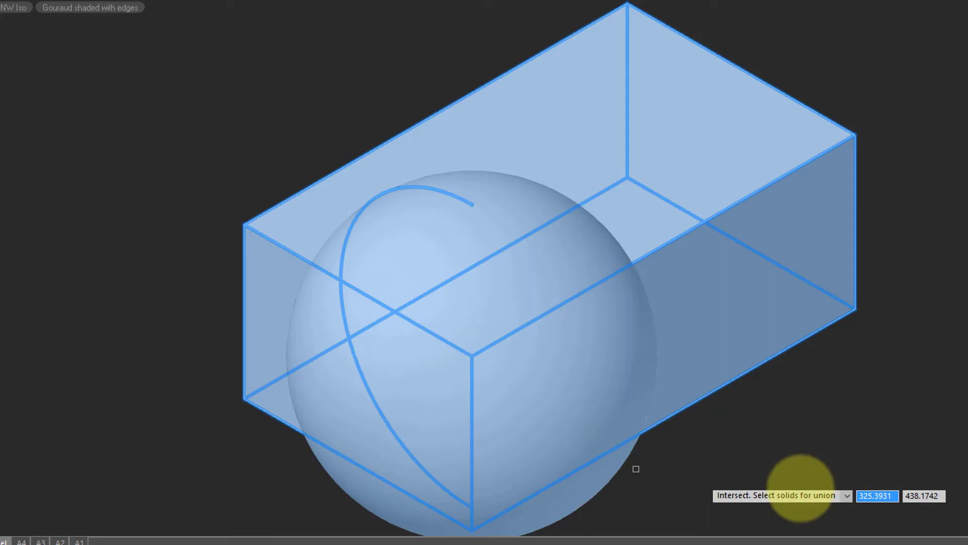
{"action": "key", "text": "Return"}
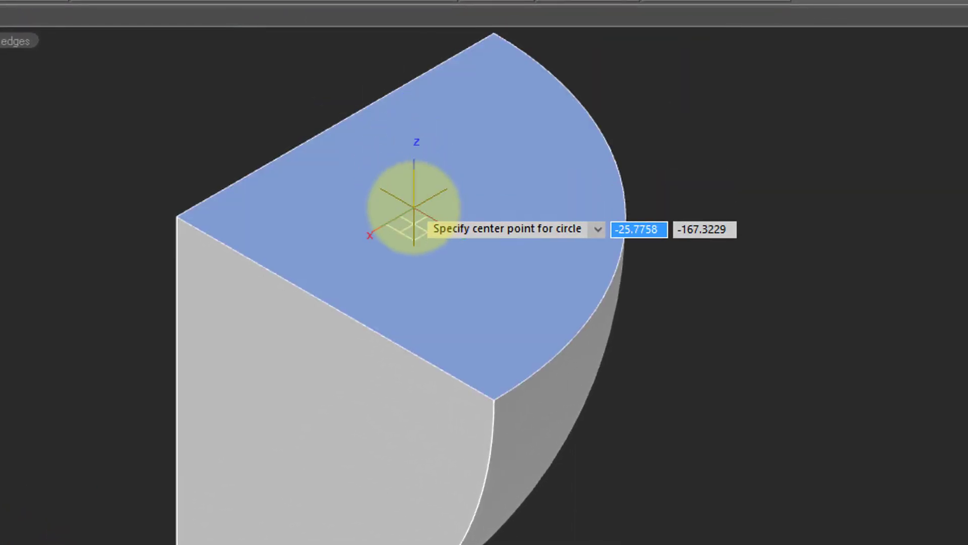
- Draw a circle on the top face and extrude it downward past the solid's bottom
{"action": "left_click", "coordinate": [428, 222]}
{"action": "left_click", "coordinate": [482, 243]}
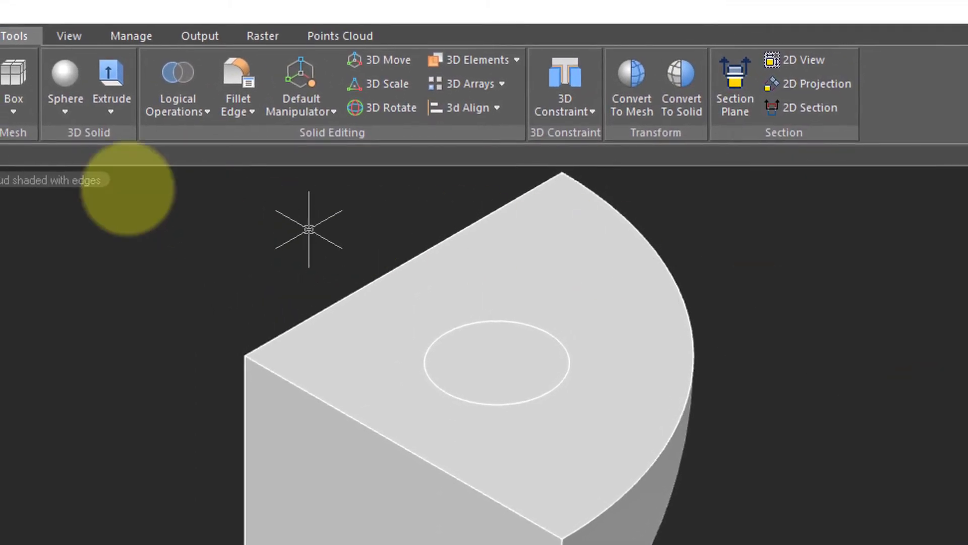
{"action": "left_click", "coordinate": [112, 75]}
{"action": "left_click", "coordinate": [538, 392]}
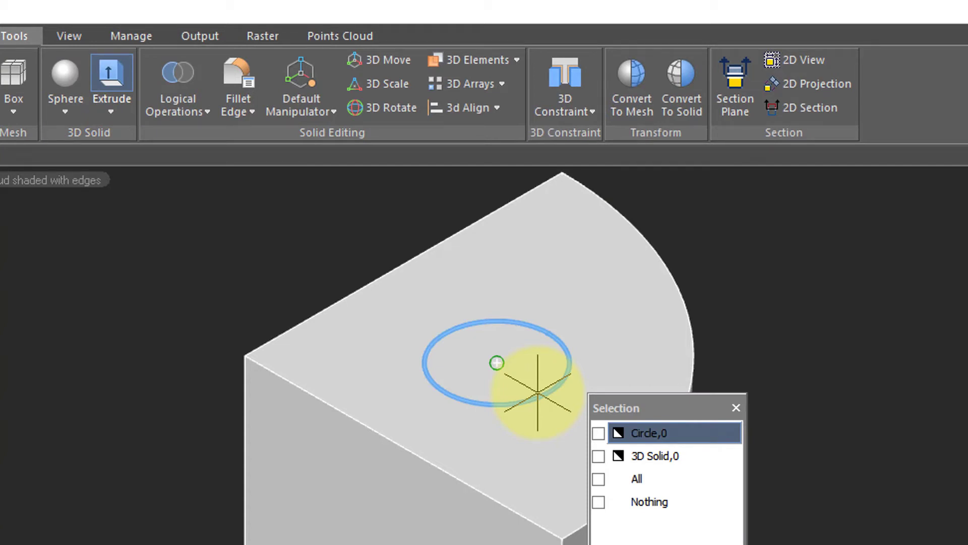
{"action": "left_click", "coordinate": [599, 433]}
{"action": "left_click", "coordinate": [687, 427]}
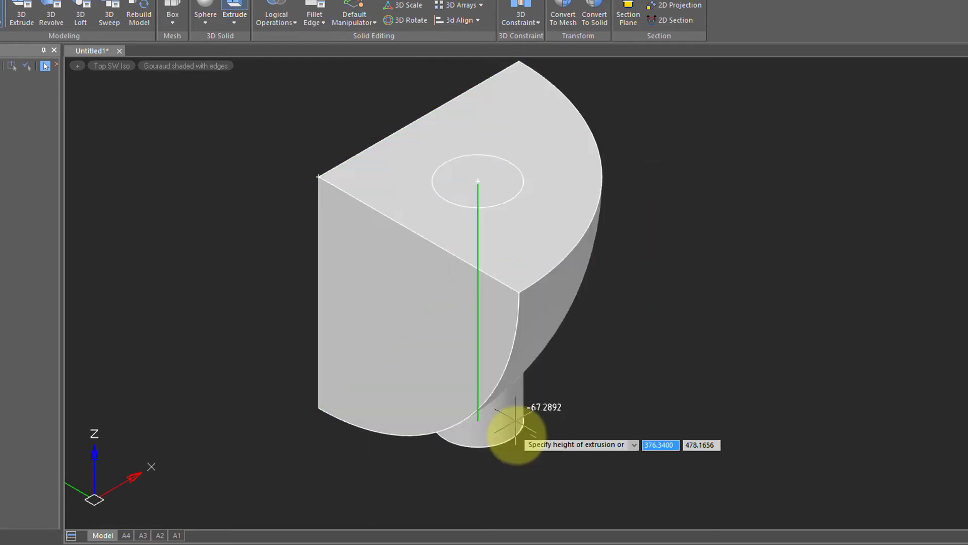
{"action": "left_click", "coordinate": [508, 449]}
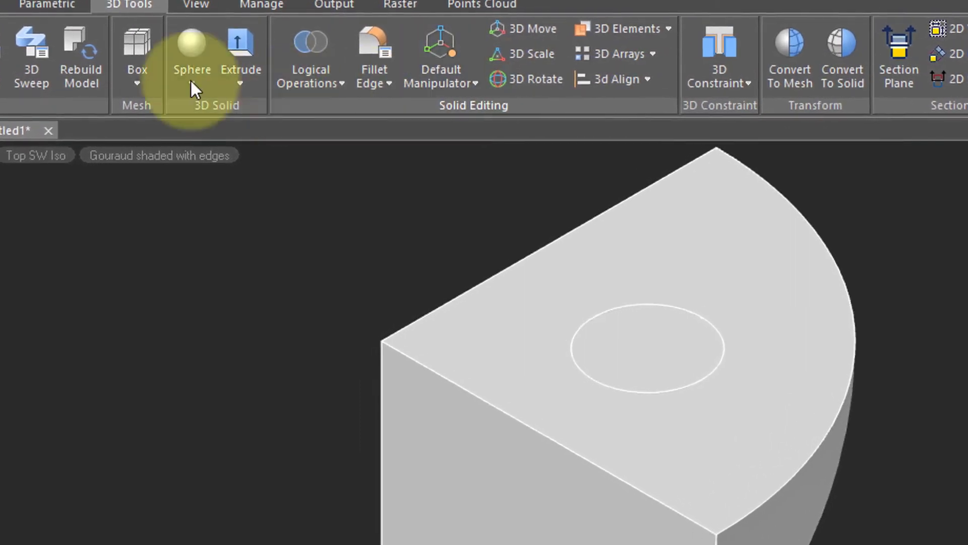
- Subtract the cylinder from the main solid to leave a round through hole
{"action": "left_click", "coordinate": [300, 68]}
{"action": "left_click", "coordinate": [310, 165]}
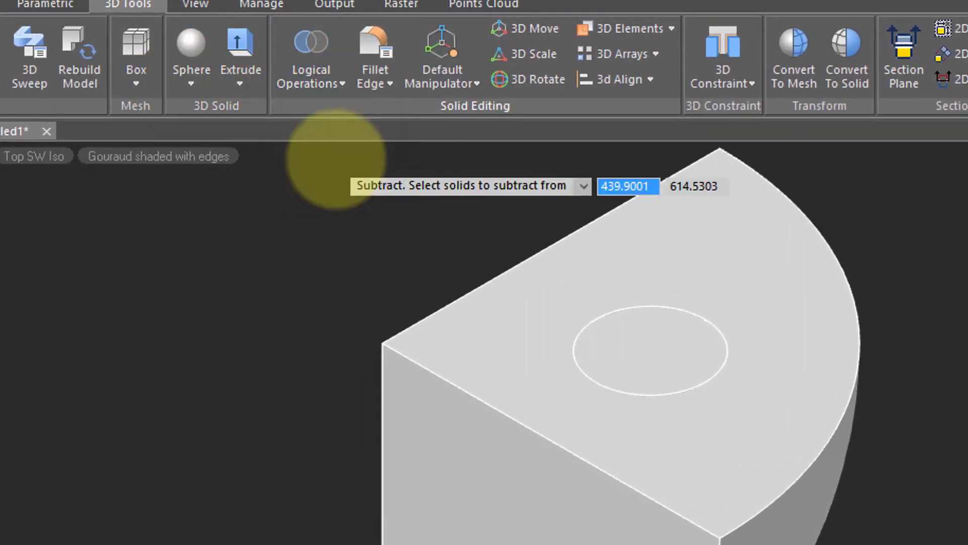
{"action": "left_click", "coordinate": [777, 444]}
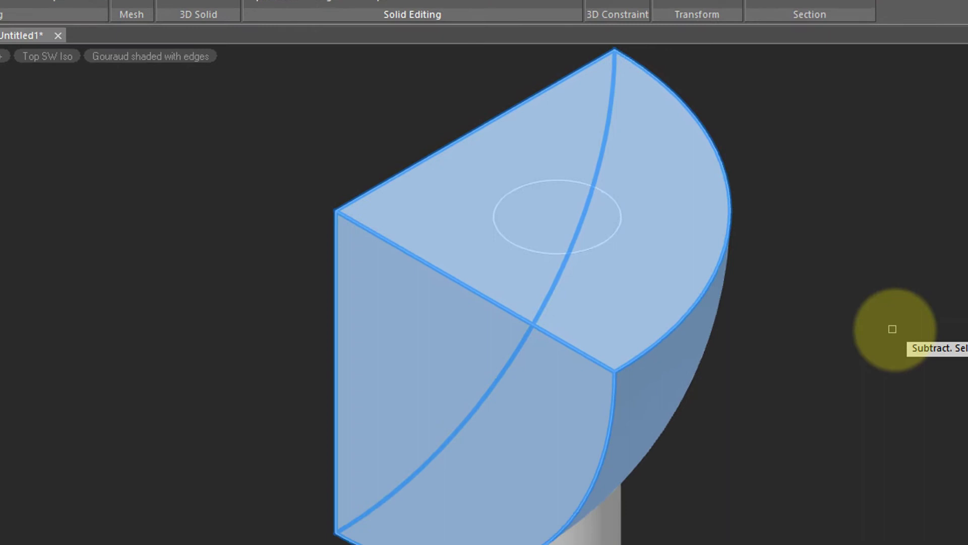
{"action": "key", "text": "Return"}
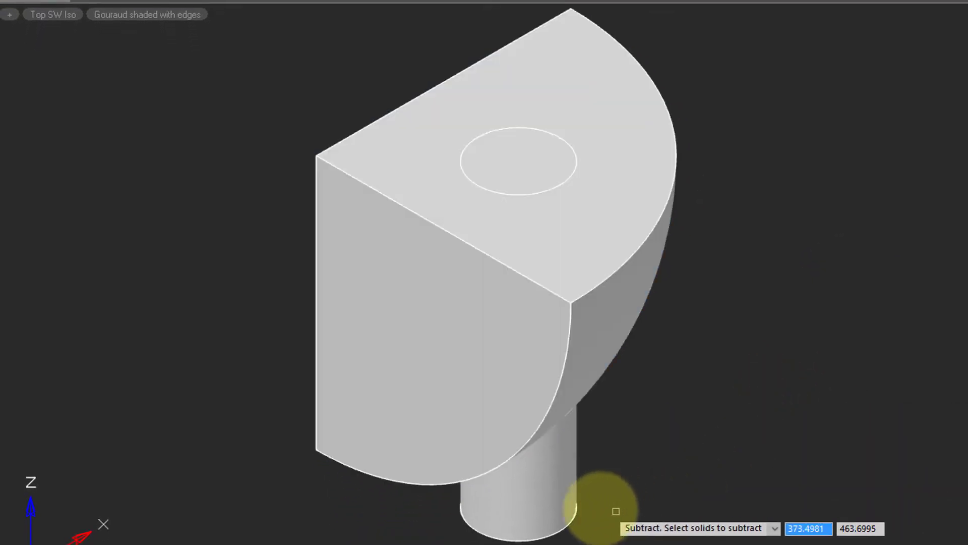
{"action": "left_click", "coordinate": [572, 502]}
{"action": "key", "text": "Return"}
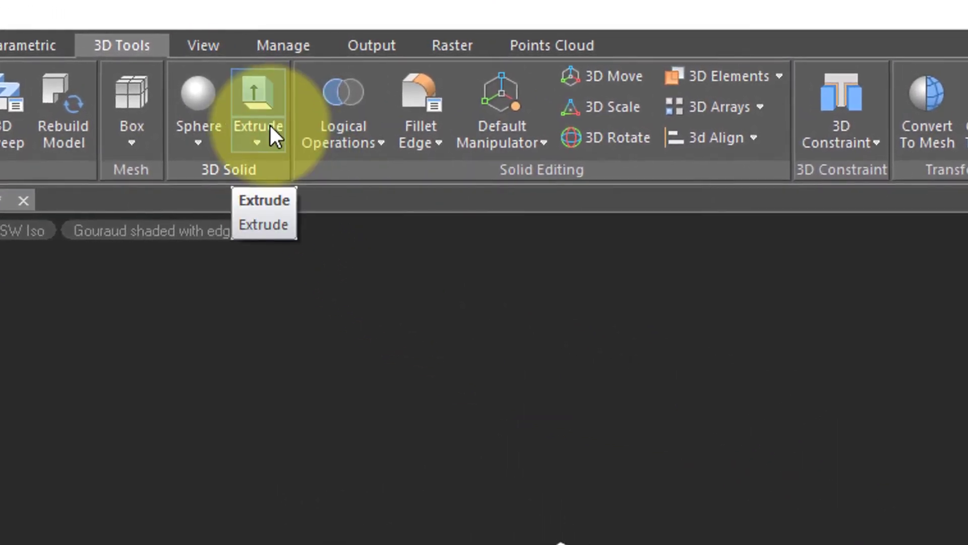
- Use Offset Edge on the top face to offset its outer loop inward
{"action": "left_click", "coordinate": [263, 130]}
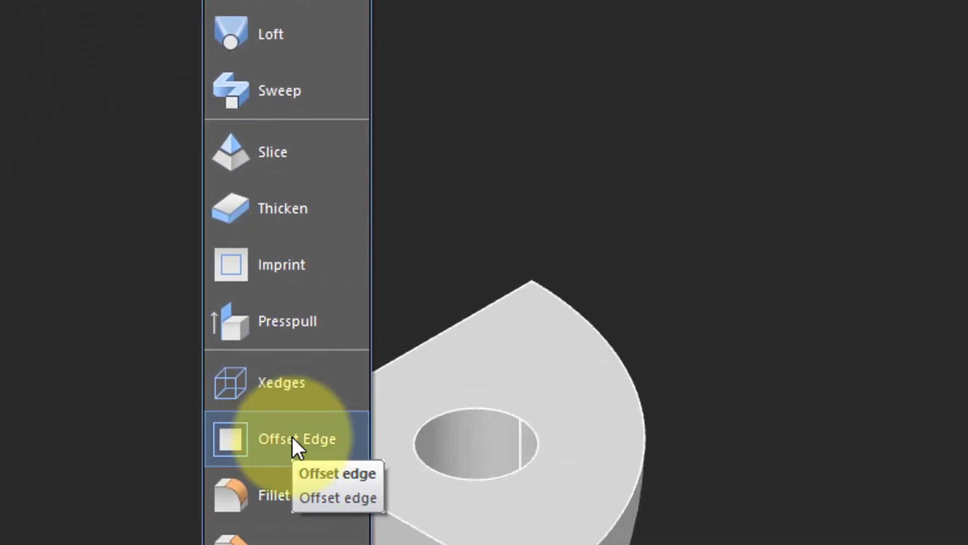
{"action": "left_click", "coordinate": [300, 502]}
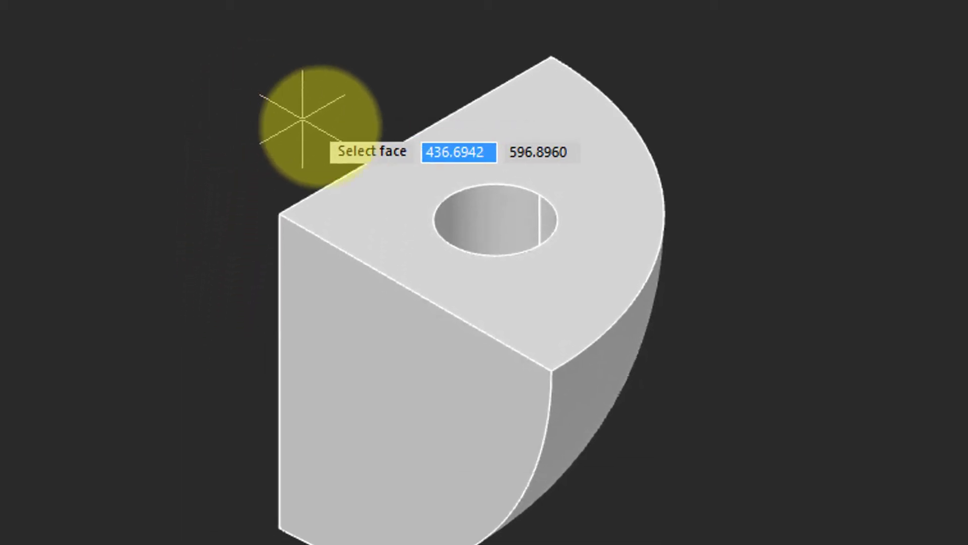
{"action": "left_click", "coordinate": [406, 187]}
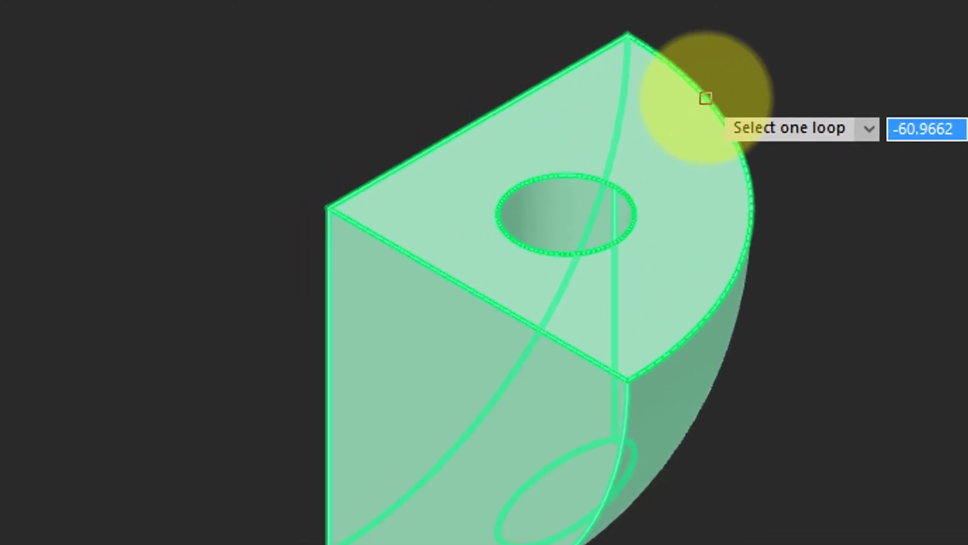
{"action": "left_click", "coordinate": [706, 98]}
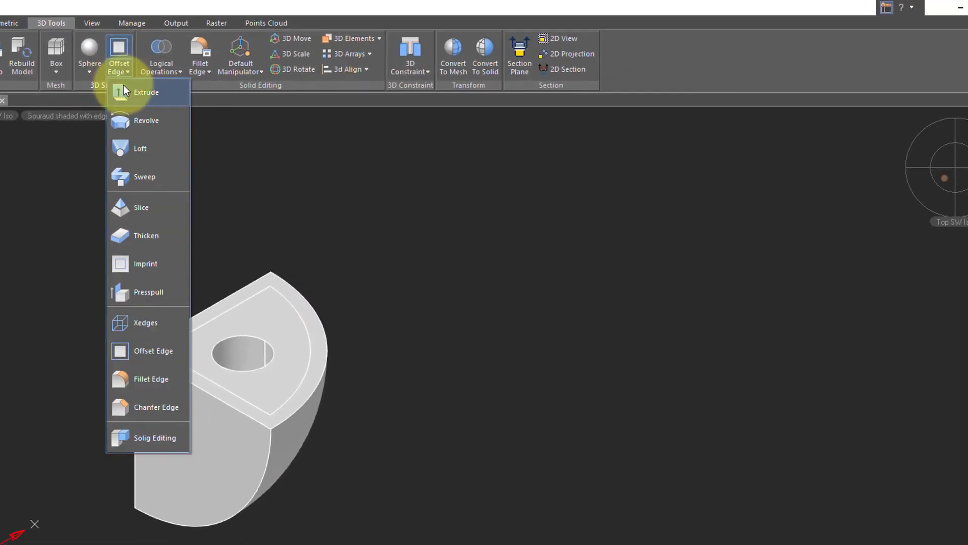
- Pick the inset outline (Polyline, not the solid) as the extrusion profile
{"action": "left_click", "coordinate": [125, 82]}
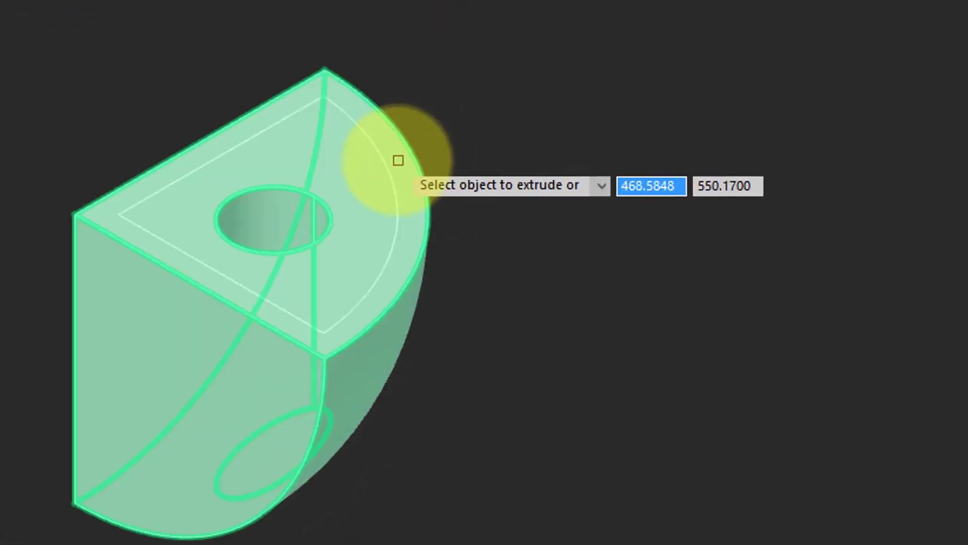
{"action": "left_click", "coordinate": [388, 163]}
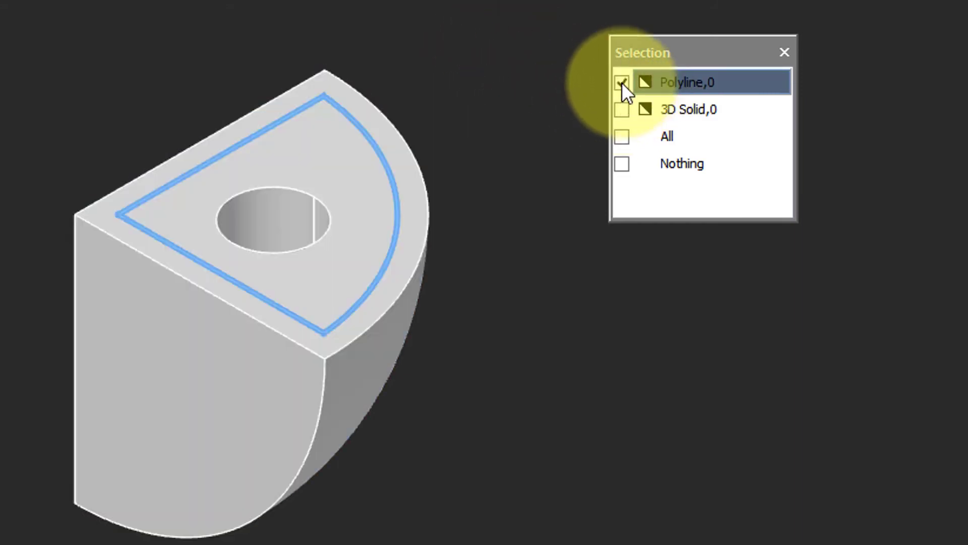
{"action": "left_click", "coordinate": [622, 83]}
{"action": "key", "text": "Return"}
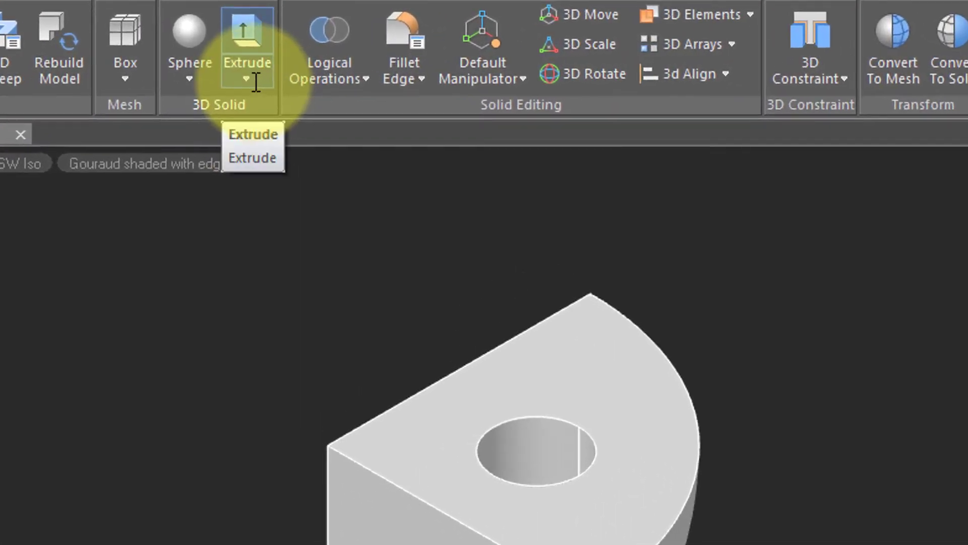
- Press-pull the holed top face down to a lower height
{"action": "left_click", "coordinate": [255, 81]}
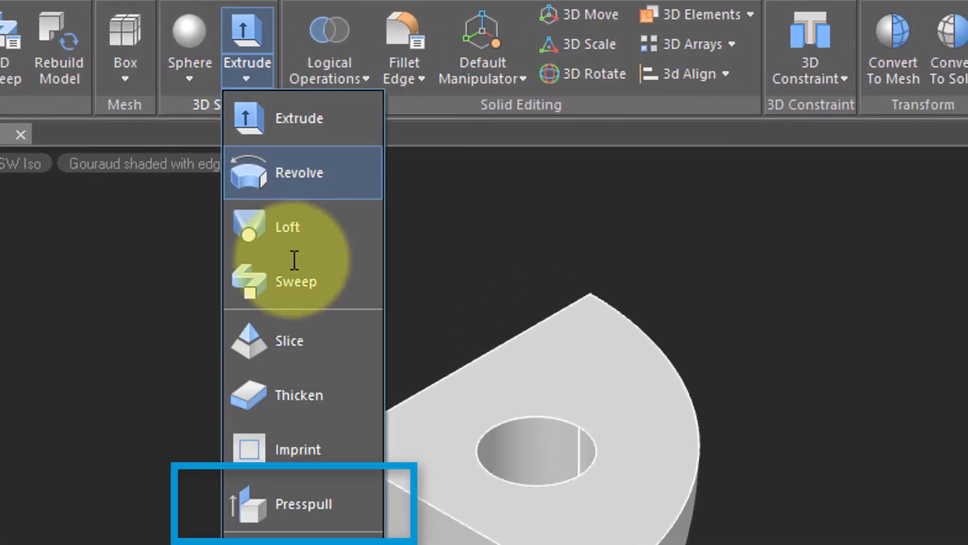
{"action": "left_click", "coordinate": [318, 492]}
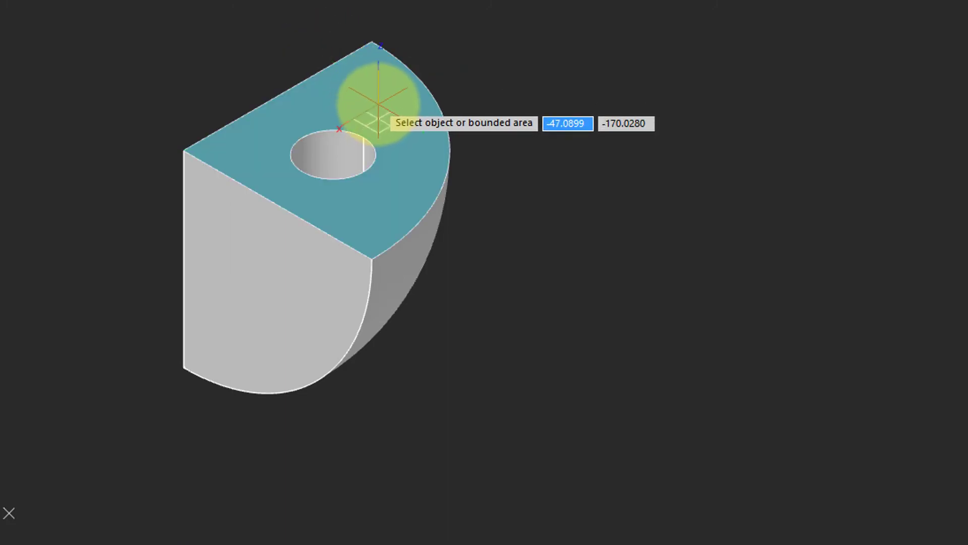
{"action": "left_click", "coordinate": [378, 104]}
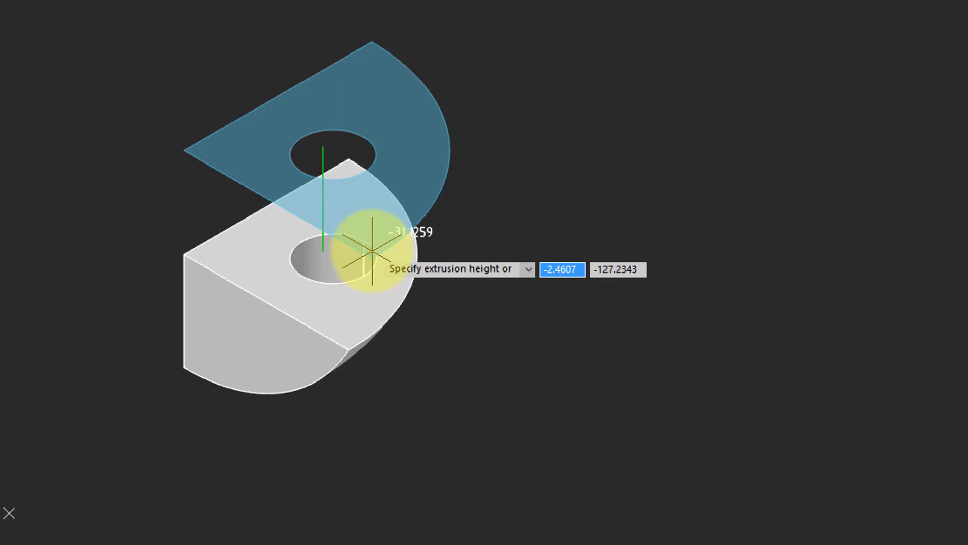
{"action": "left_click", "coordinate": [372, 230]}
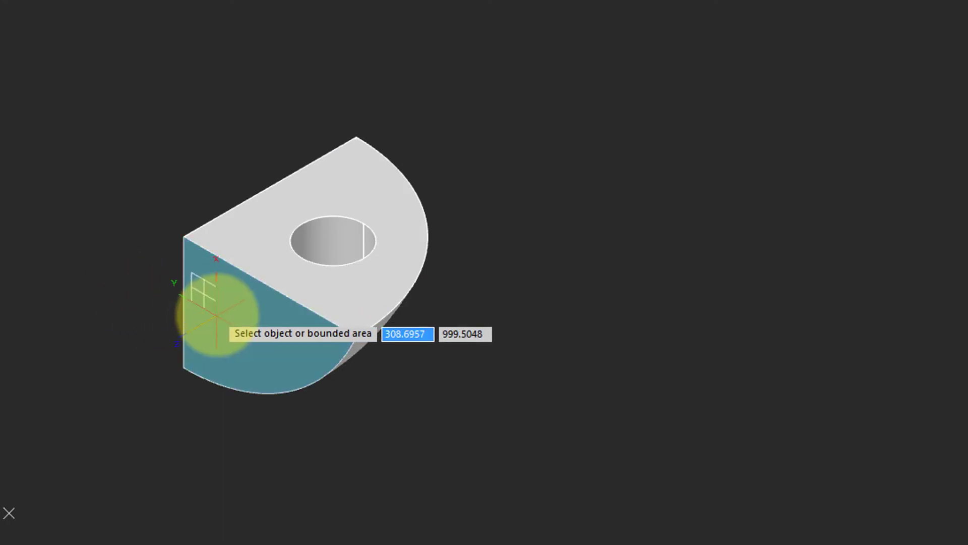
- Press-pull the flat front face inward past the hole so the round opening breaks through
{"action": "left_click", "coordinate": [225, 314]}
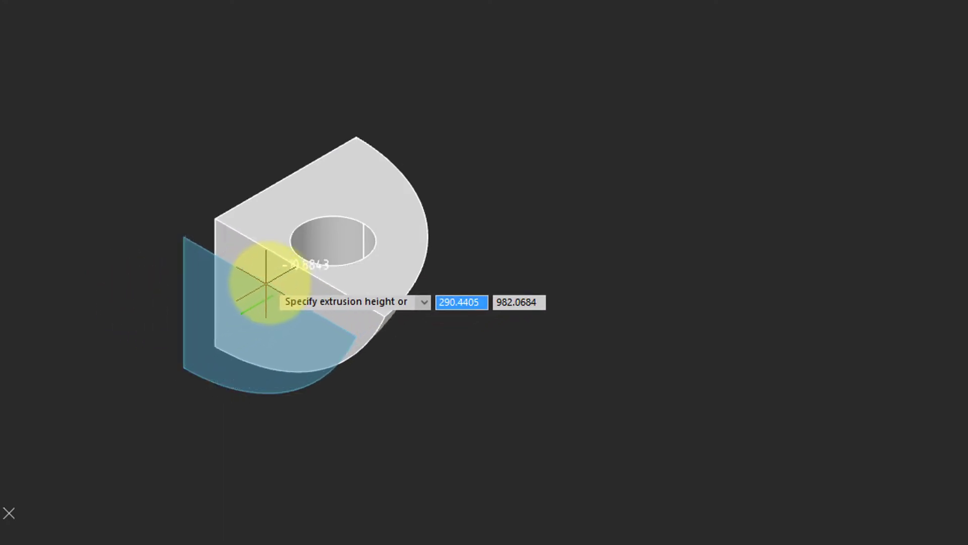
{"action": "left_click", "coordinate": [294, 259]}
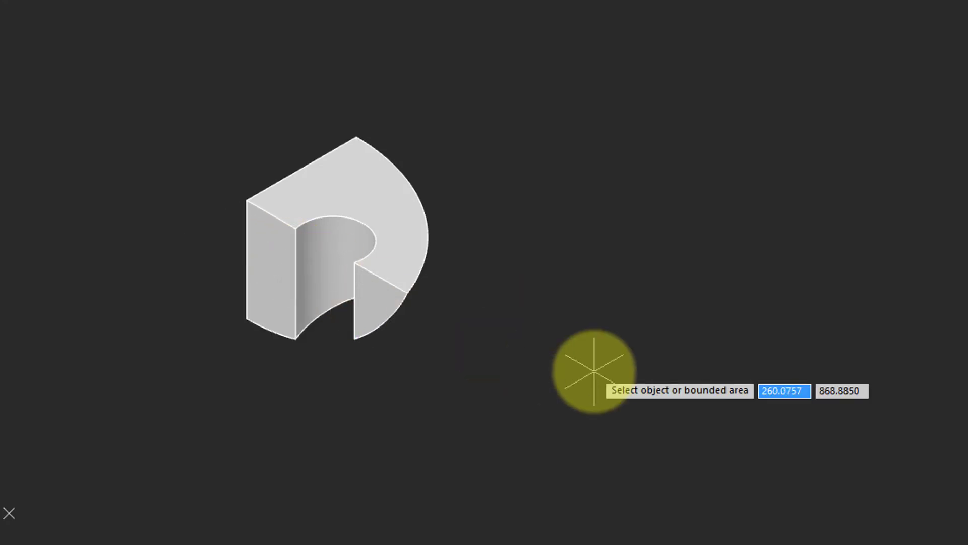